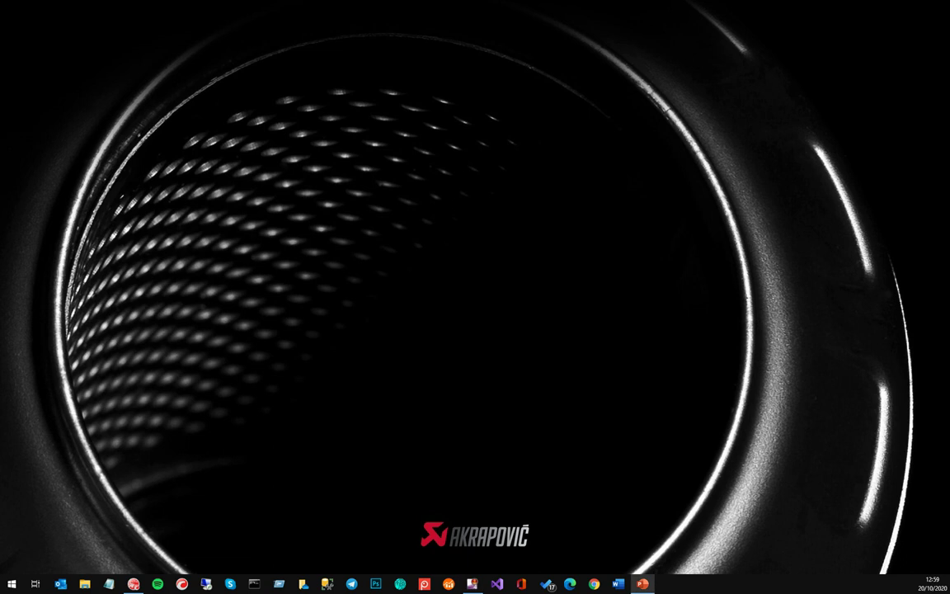
- Close the PowerPoint presentation to bring FxPro cTrader's Automate section into view
key(alt+F4)
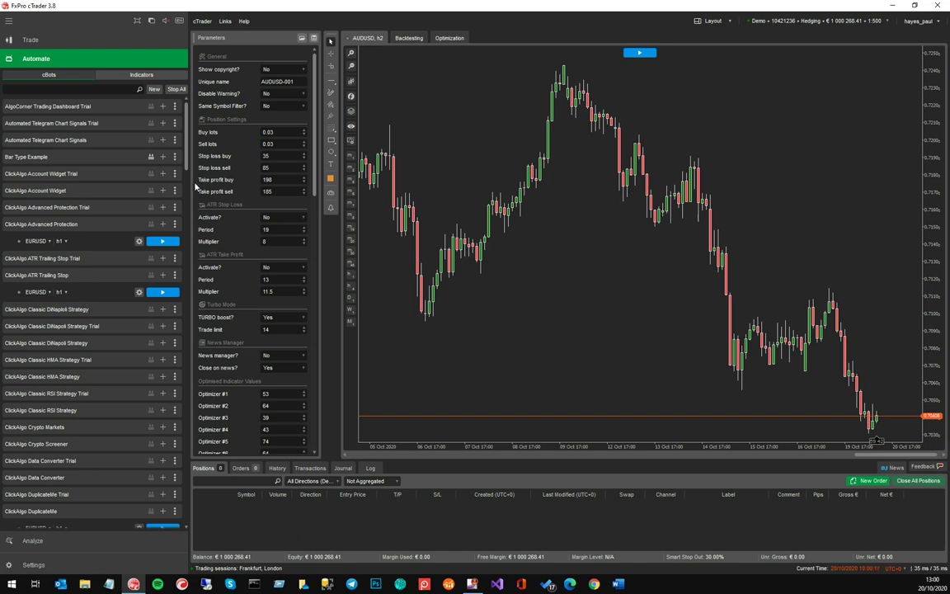
- View the Advanced Protection, then ATR Trailing Stop EURUSD settings (Simple MA, period 15)
click(83, 239)
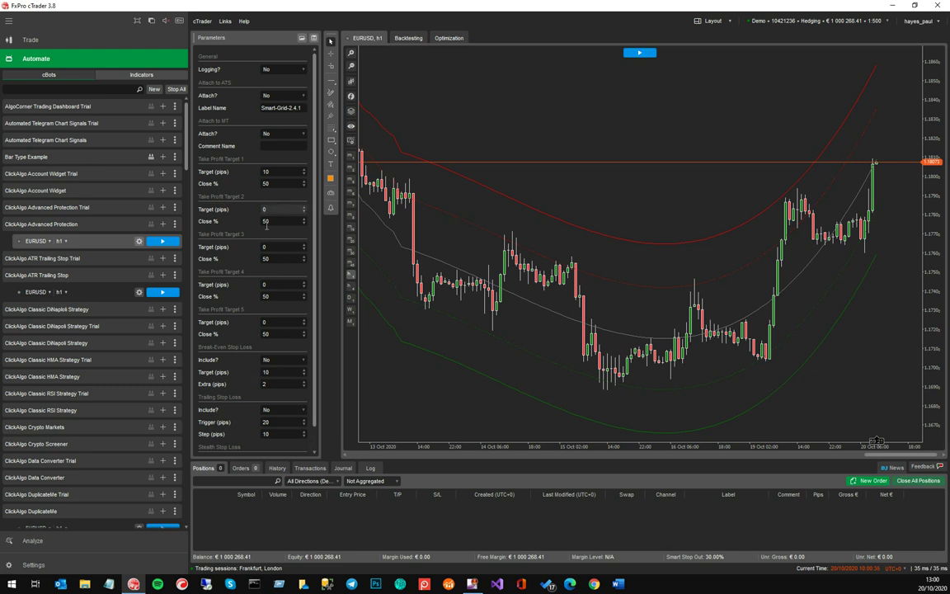
scroll(261, 317, down, 1)
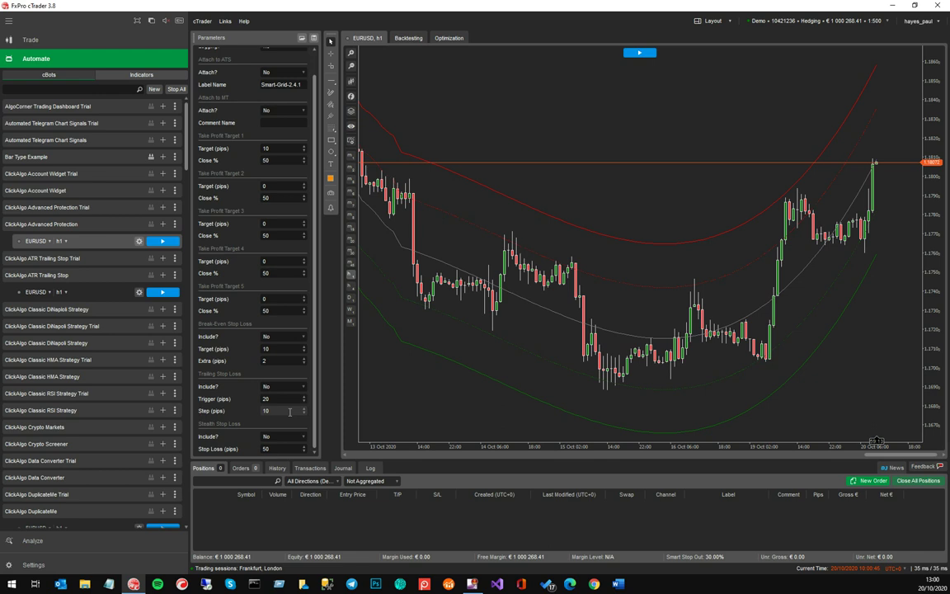
click(80, 294)
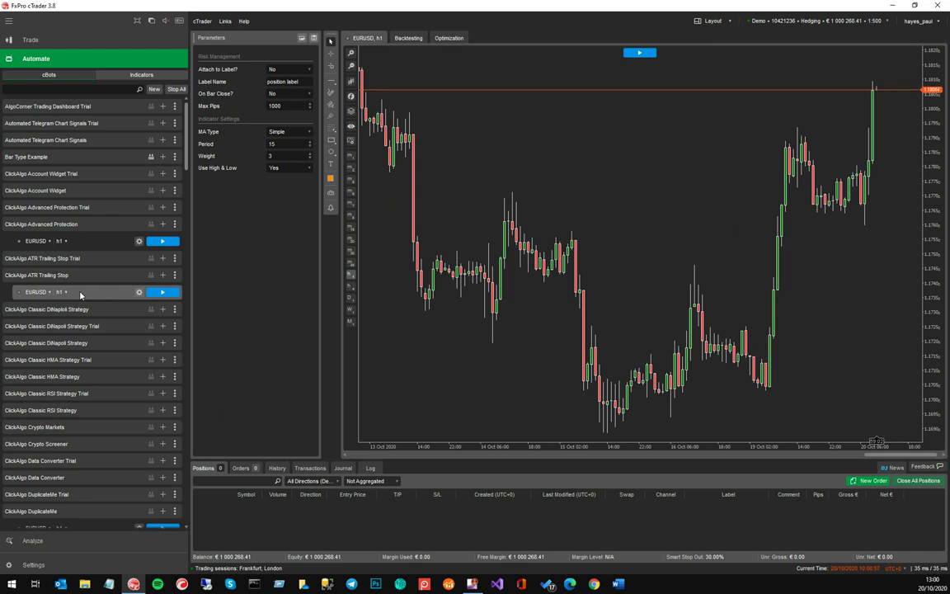
scroll(80, 294, down, 5)
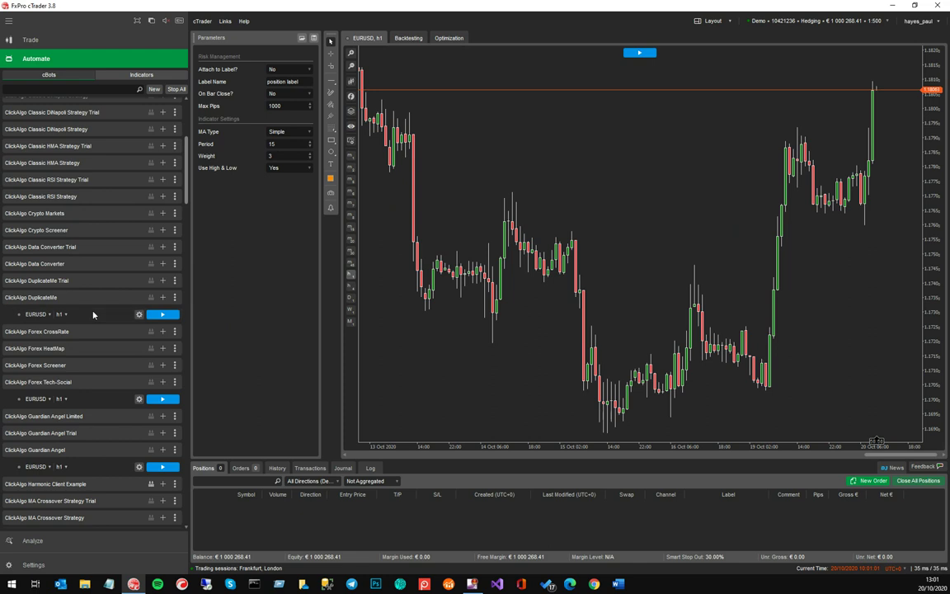
- Start the DuplicateMe cBot on EURUSD with trade duplication active at a 5-pip range
click(91, 313)
click(165, 317)
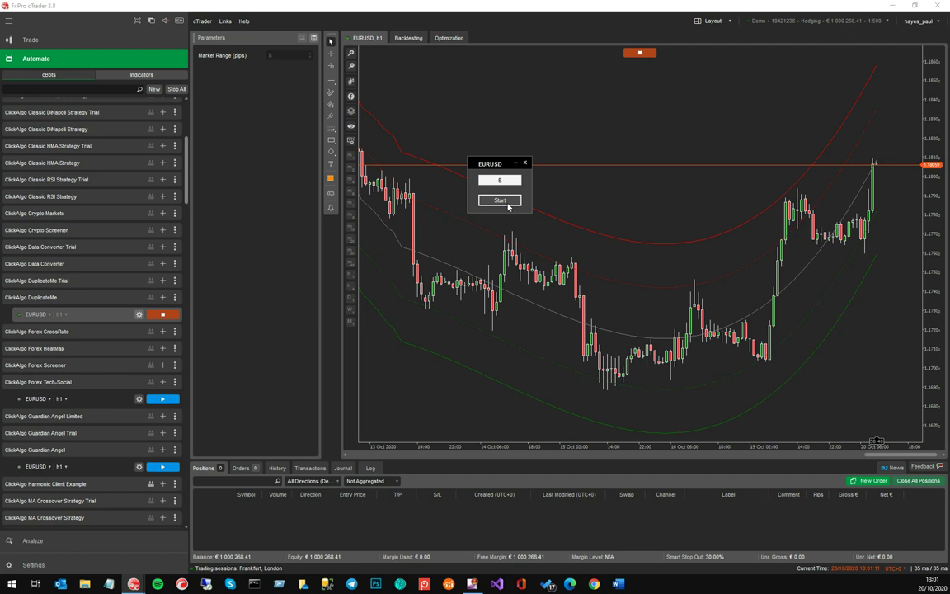
click(500, 200)
- Place a 0.05-lot EURUSD market sell order
right_click(573, 189)
key(Escape)
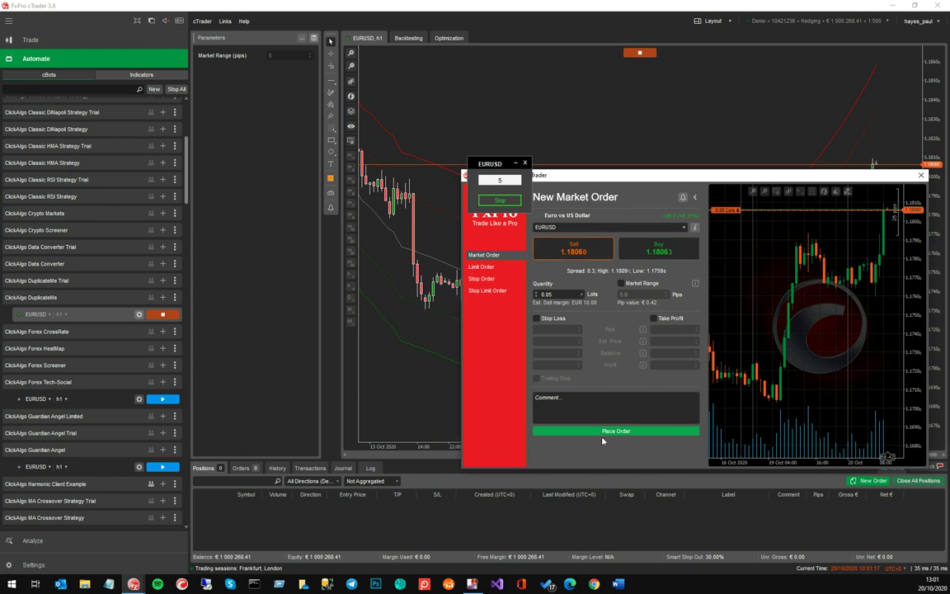
click(601, 434)
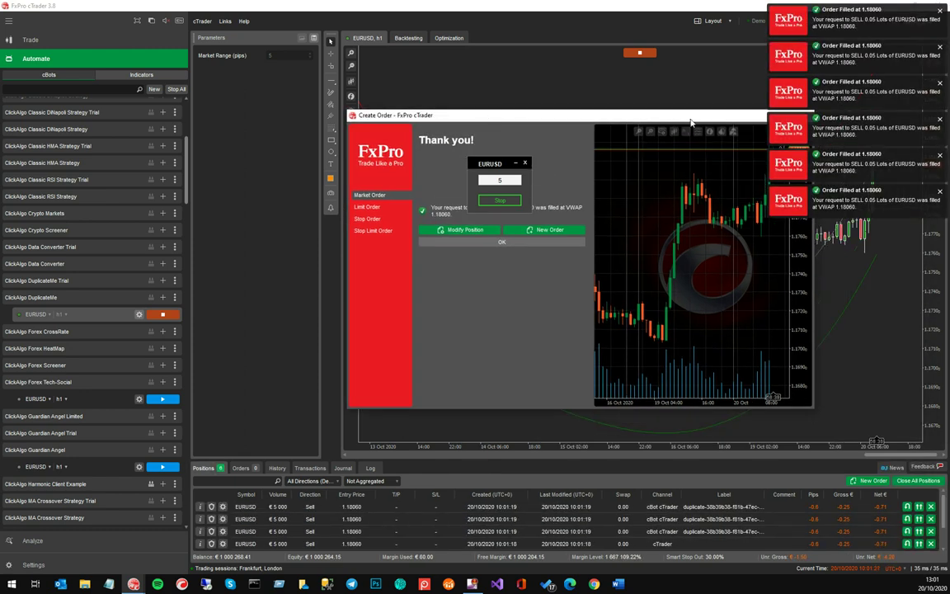
click(670, 103)
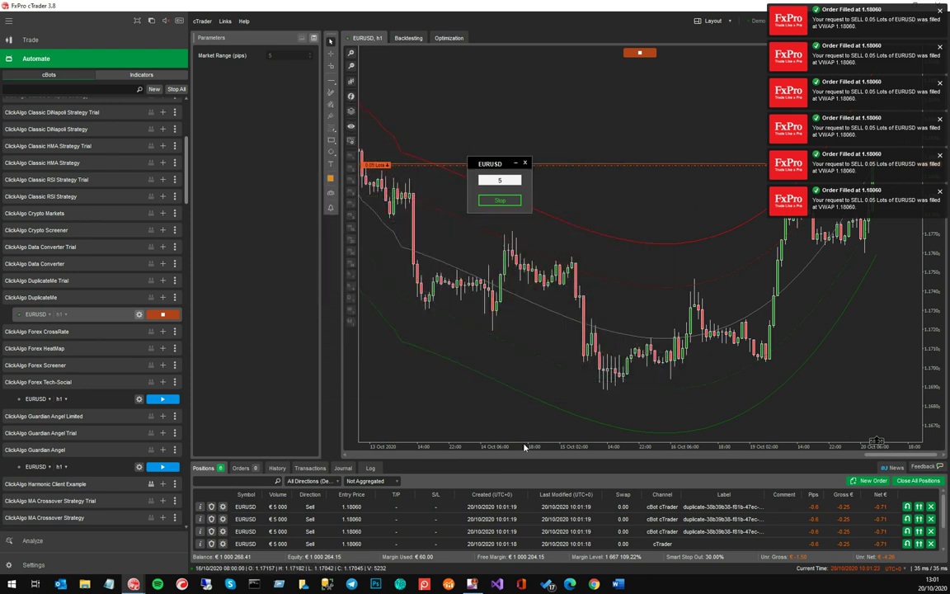
- Close all positions, stop DuplicateMe, and select the Forex Tech-Social EURUSD instance
click(918, 479)
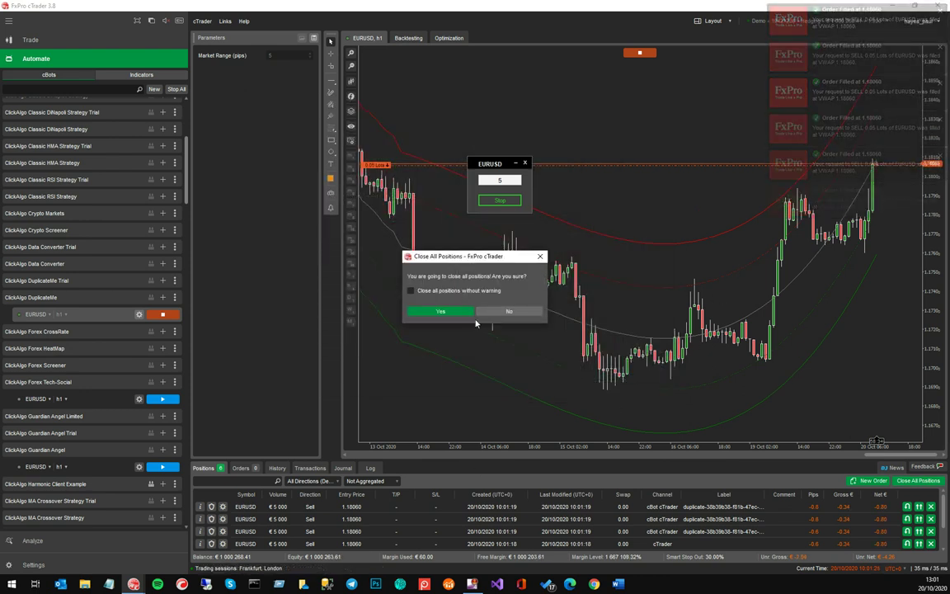
click(453, 312)
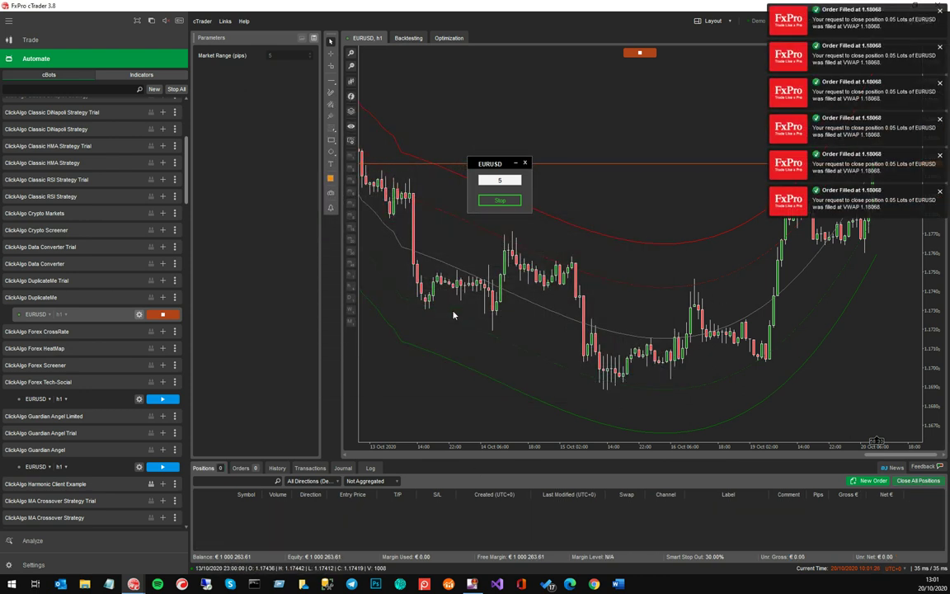
click(524, 163)
scroll(185, 356, down, 1)
click(157, 330)
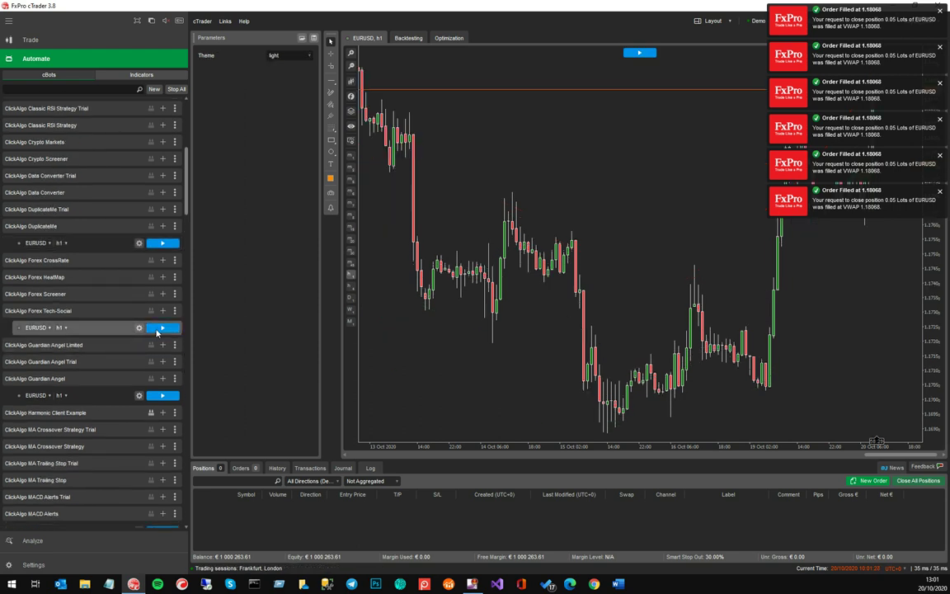
- Run Forex Tech-Social, review its EURUSD 1-hour Strong Buy analysis, then close it
click(157, 329)
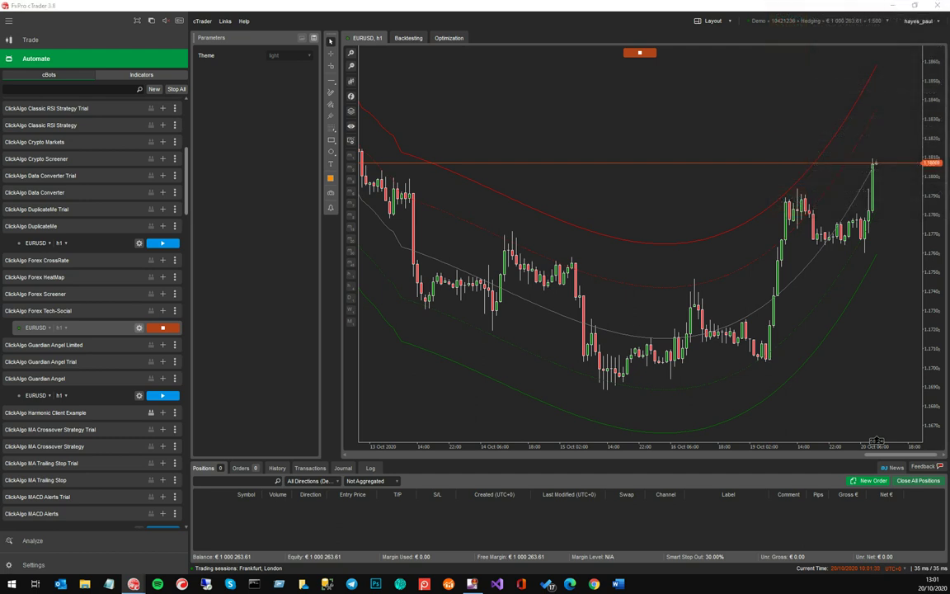
drag(188, 202, 458, 115)
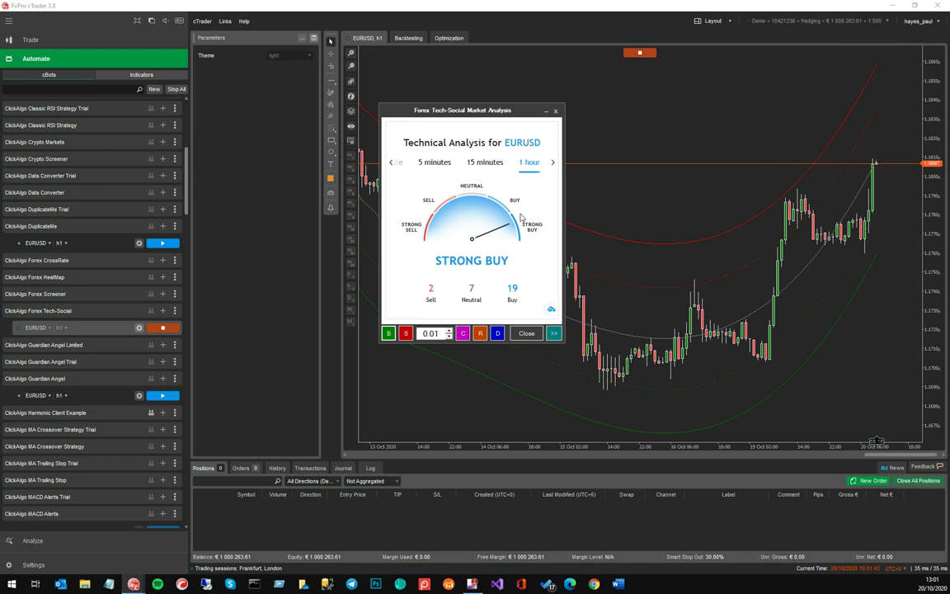
mouse_move(395, 110)
mouse_down()
mouse_move(359, 120)
mouse_move(437, 160)
mouse_move(397, 129)
mouse_up()
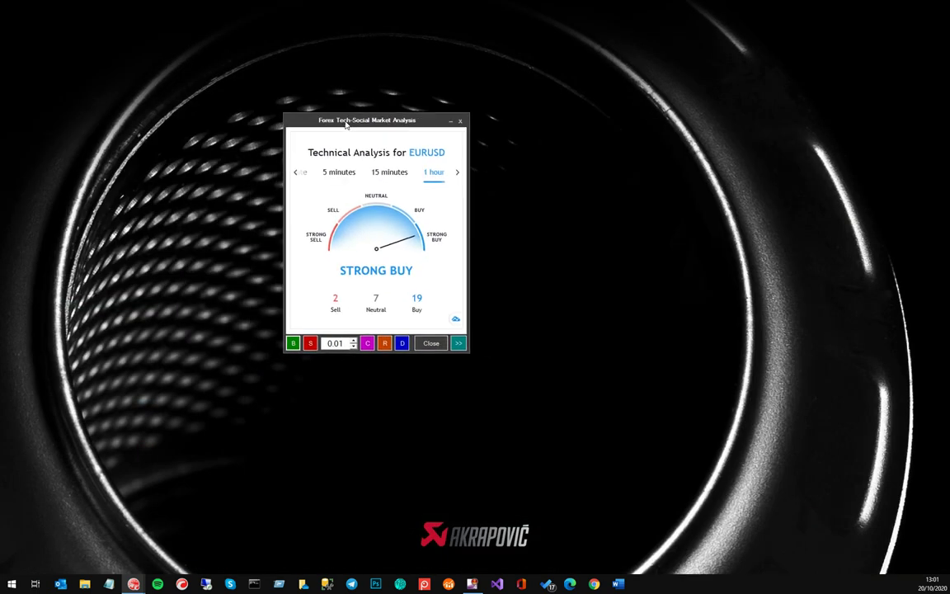
click(458, 119)
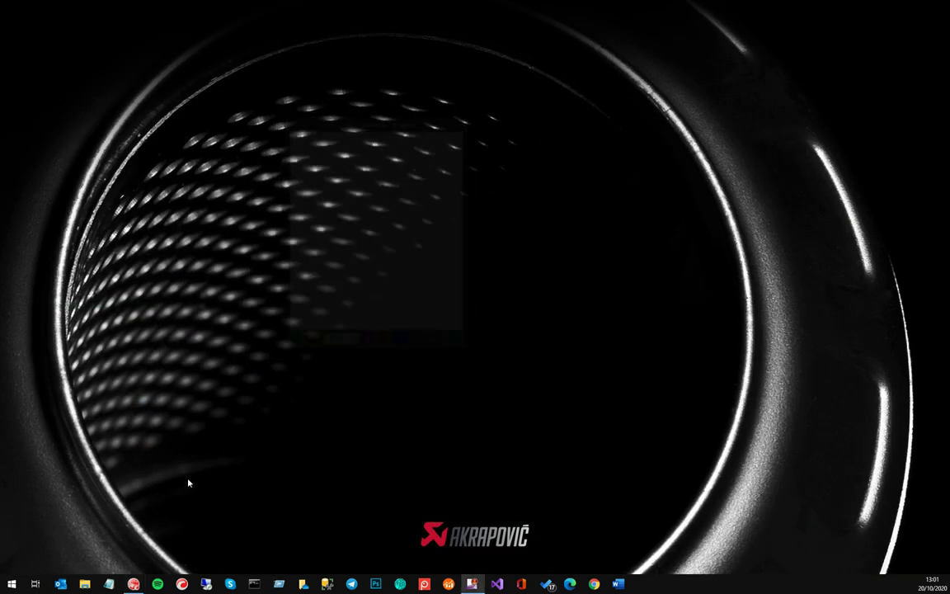
click(134, 584)
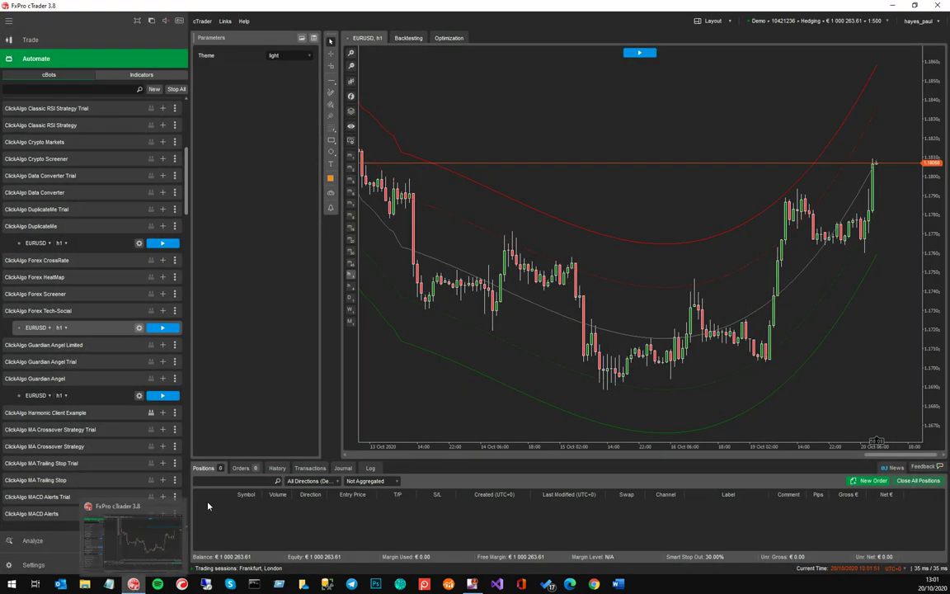
- Start Guardian Angel on EURUSD h1, review its Account and Trade Activity alarms, then exit
scroll(153, 347, down, 1)
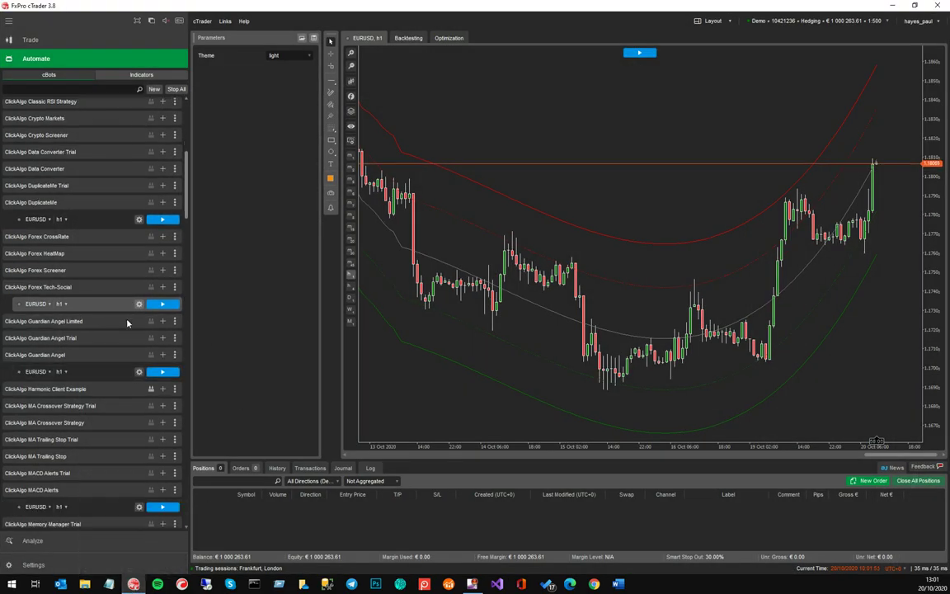
click(111, 373)
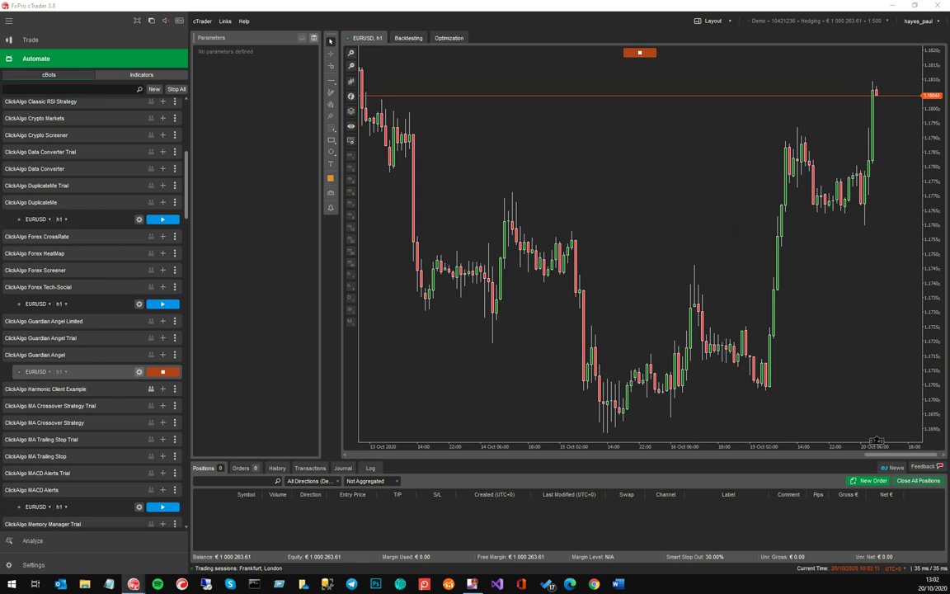
drag(381, 151, 522, 124)
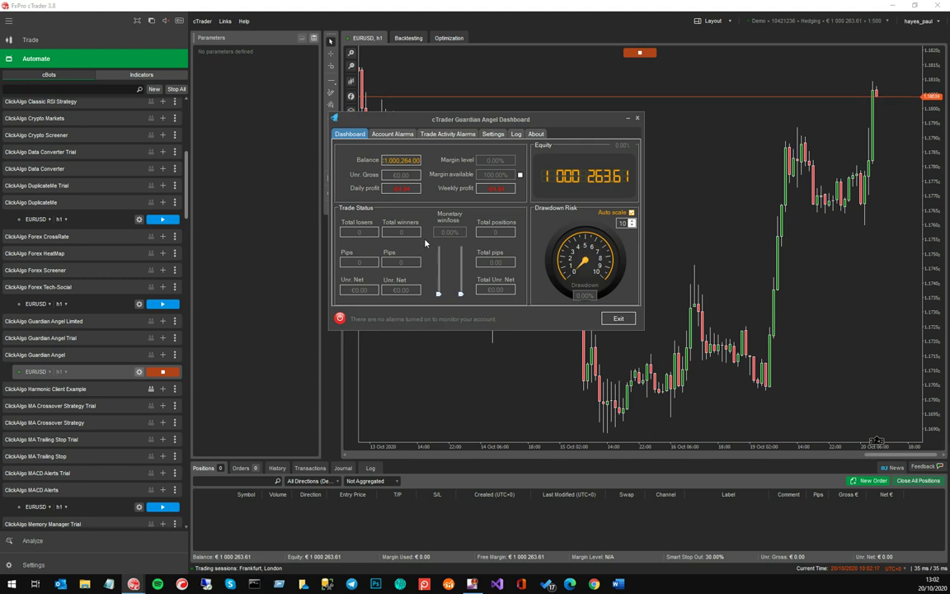
click(392, 134)
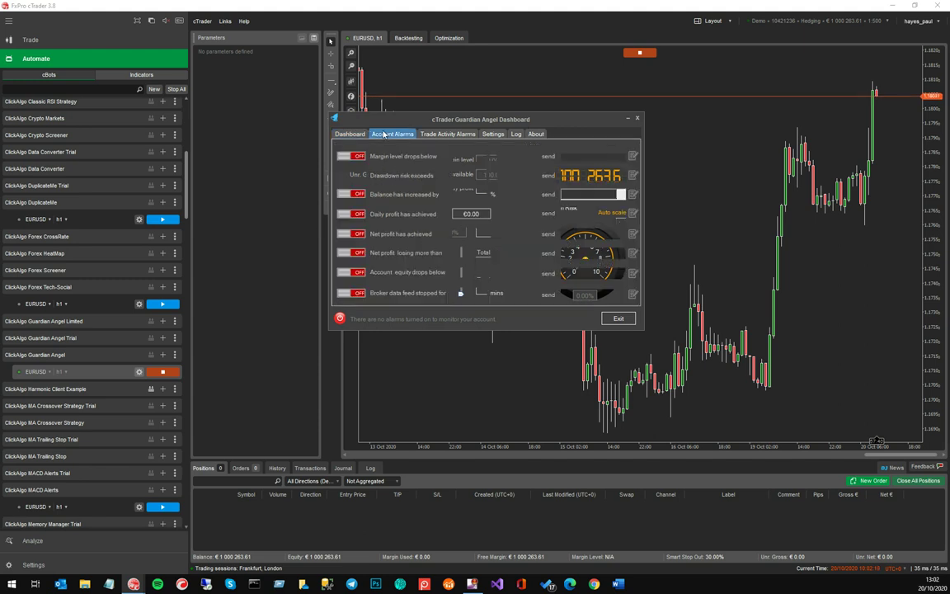
click(439, 135)
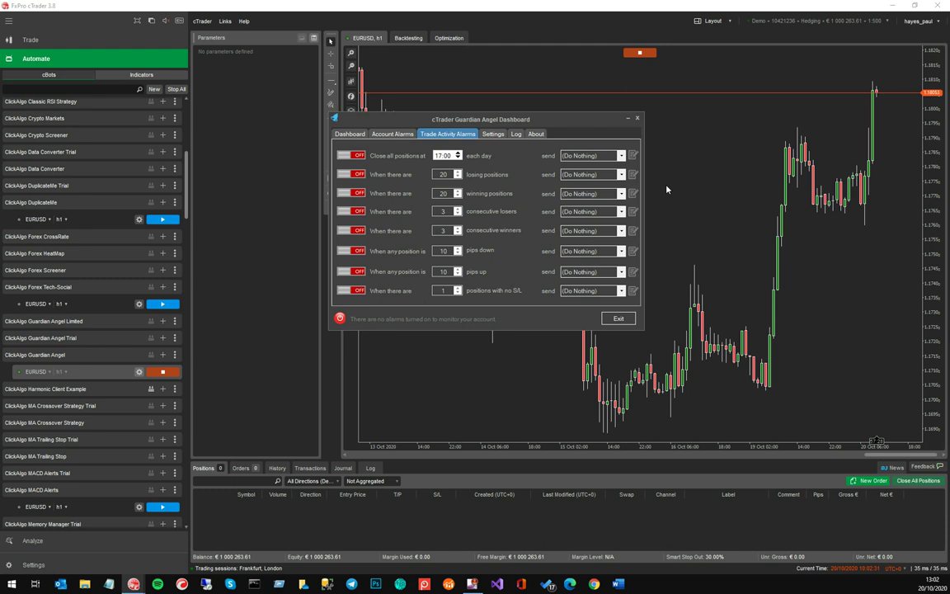
click(636, 119)
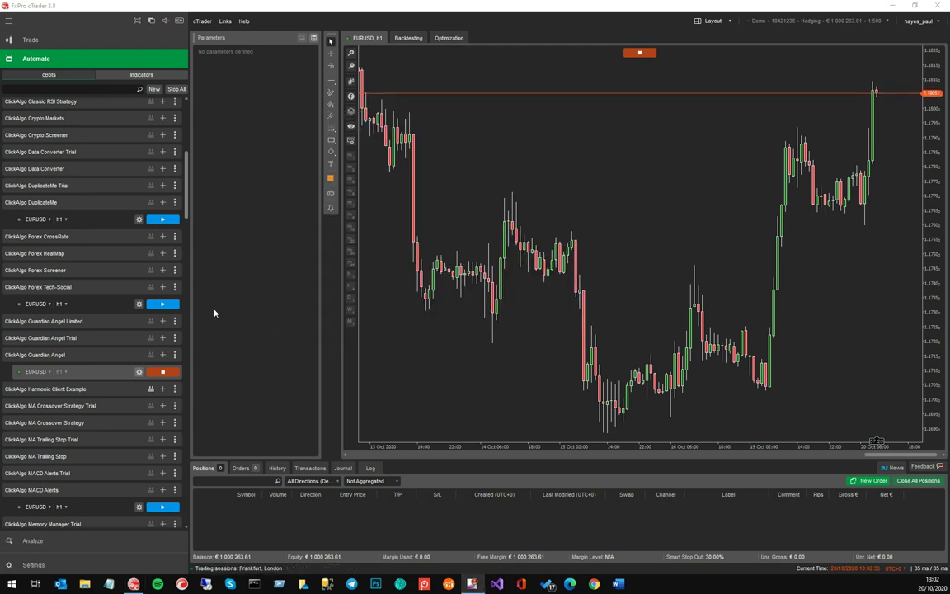
- Start Memory Manager and boost cTrader's memory from 624 MB down to 200 MB
scroll(127, 370, down, 1)
scroll(128, 370, down, 3)
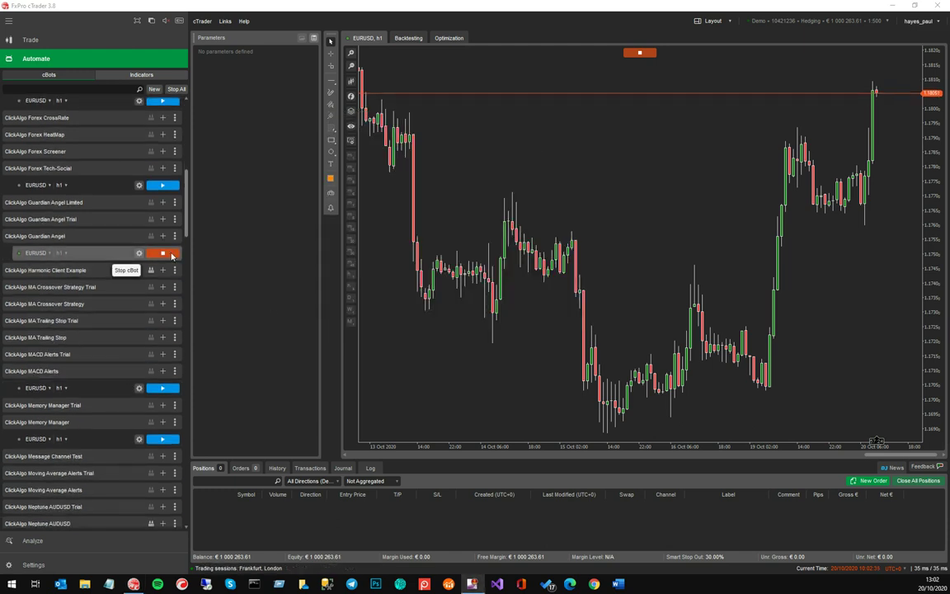
scroll(136, 357, down, 2)
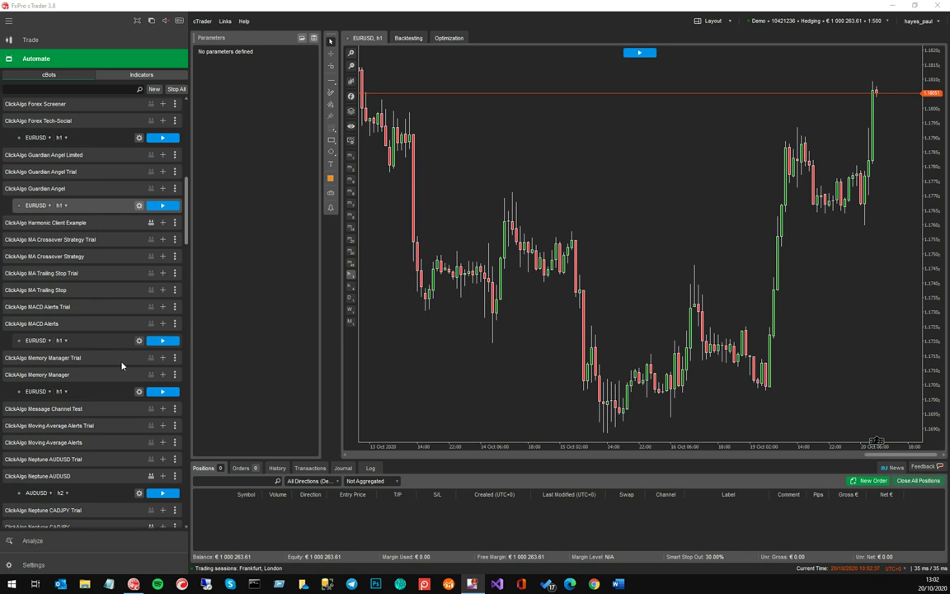
click(152, 393)
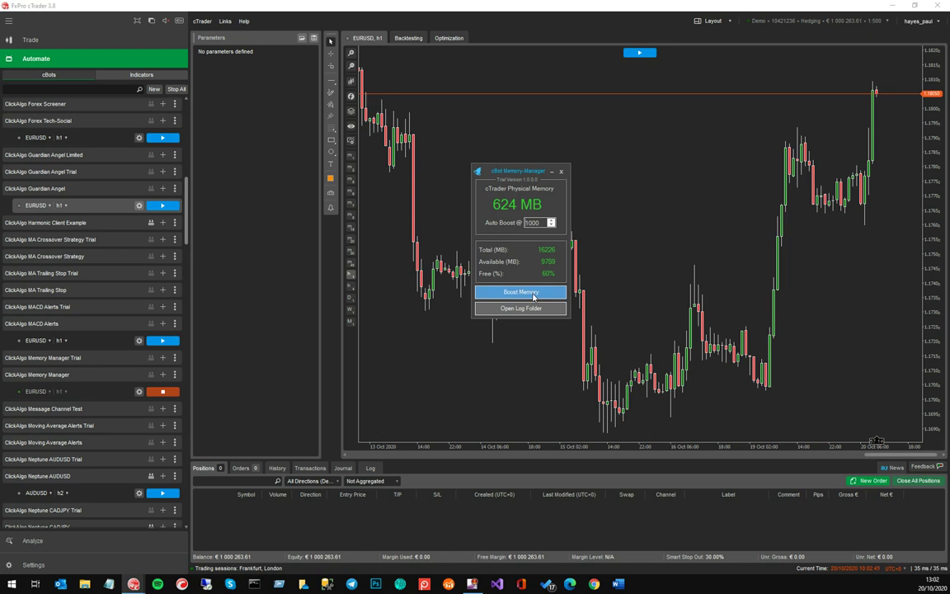
click(533, 294)
click(561, 172)
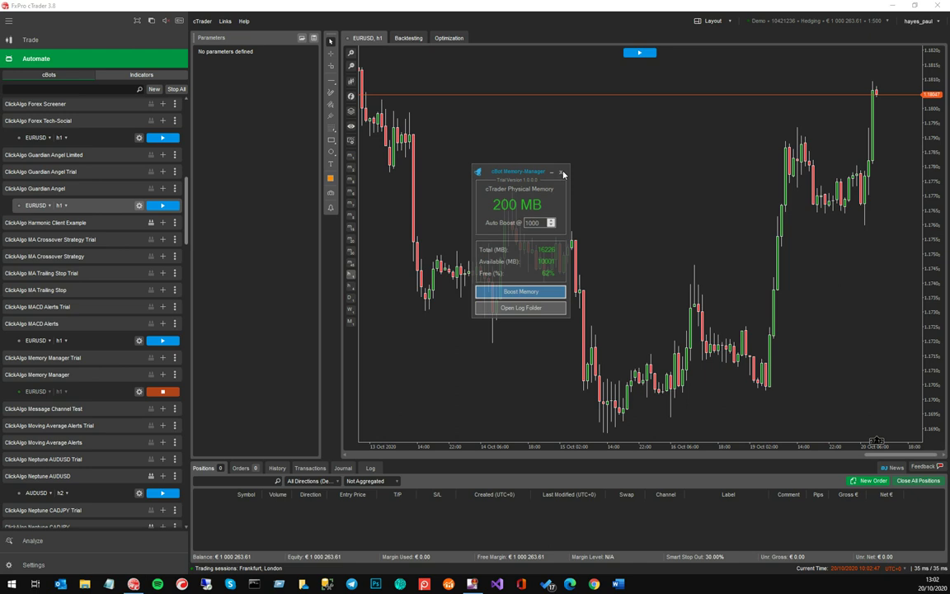
- Stop Memory Manager and display the Neptune AUDUSD cBot's AUDUSD h2 settings
click(162, 391)
scroll(169, 386, down, 1)
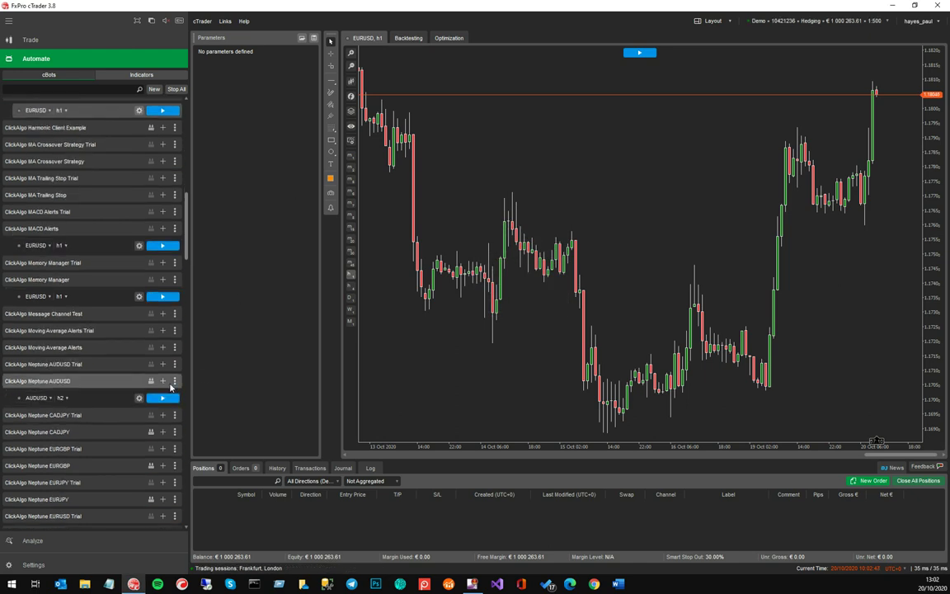
click(92, 399)
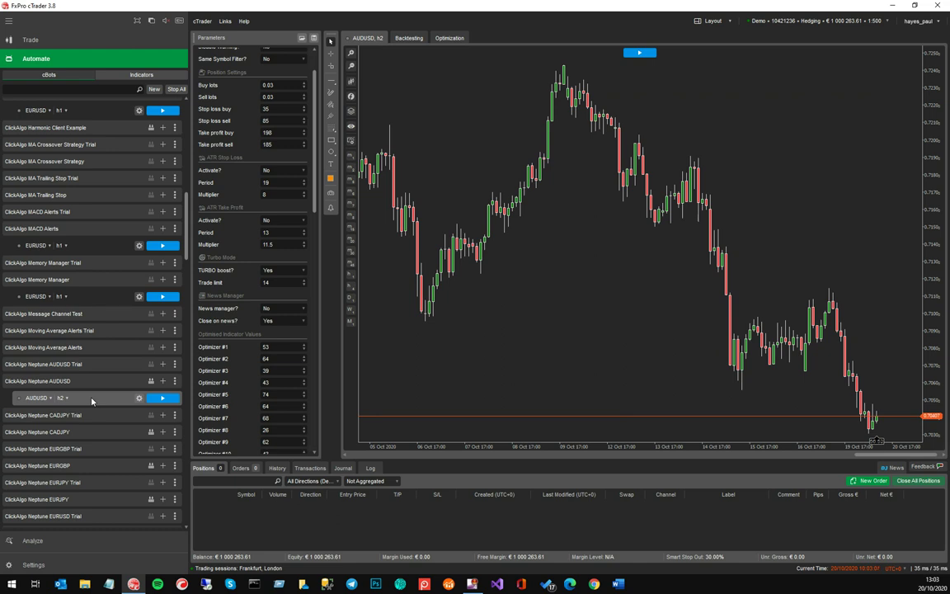
- Switch the Neptune AUDUSD h2 cBot to backtesting for 19/09/2020–19/10/2020 in visual mode
scroll(314, 160, up, 3)
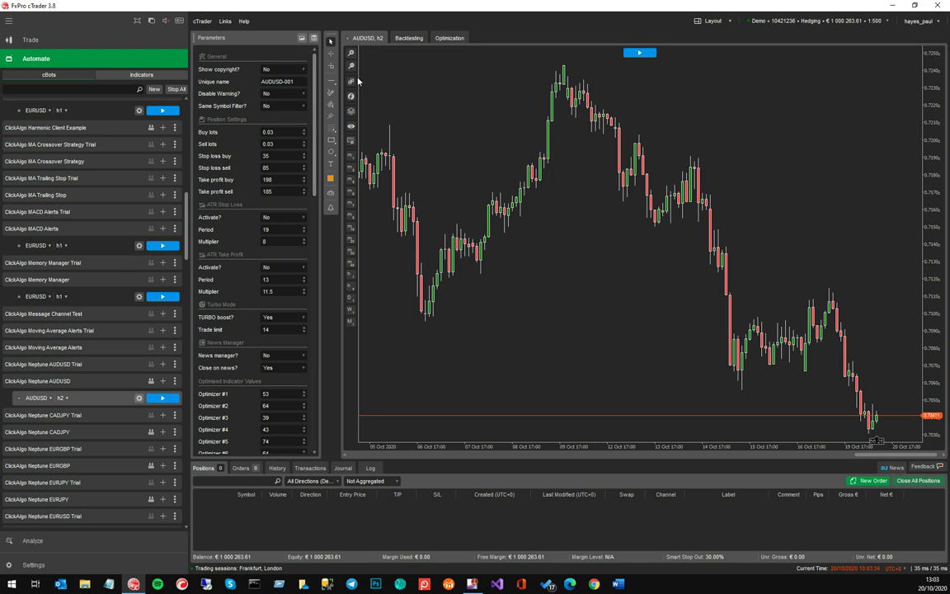
click(404, 39)
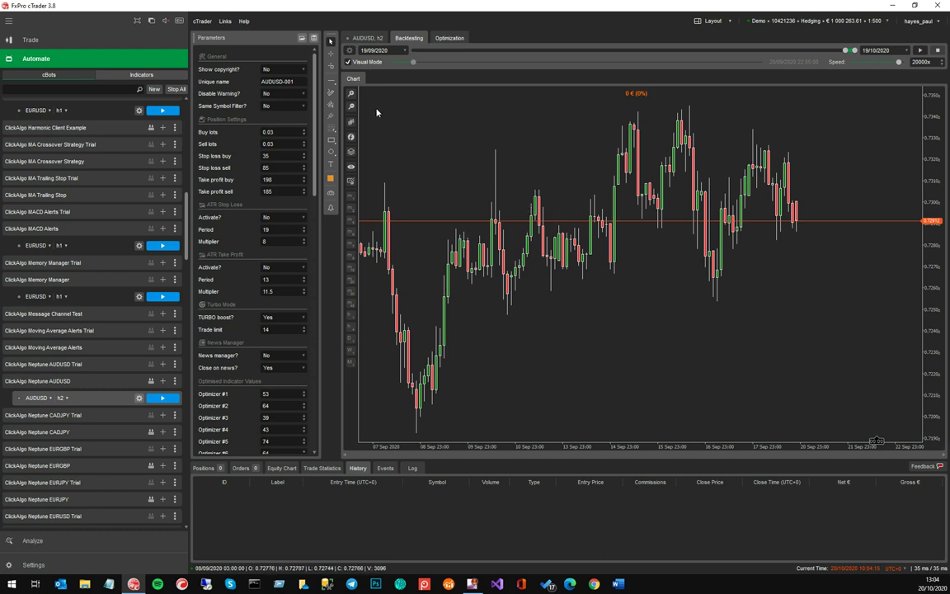
- Run the backtest to +50.40 net profit, view its statistics and equity chart, then replay visually
click(920, 52)
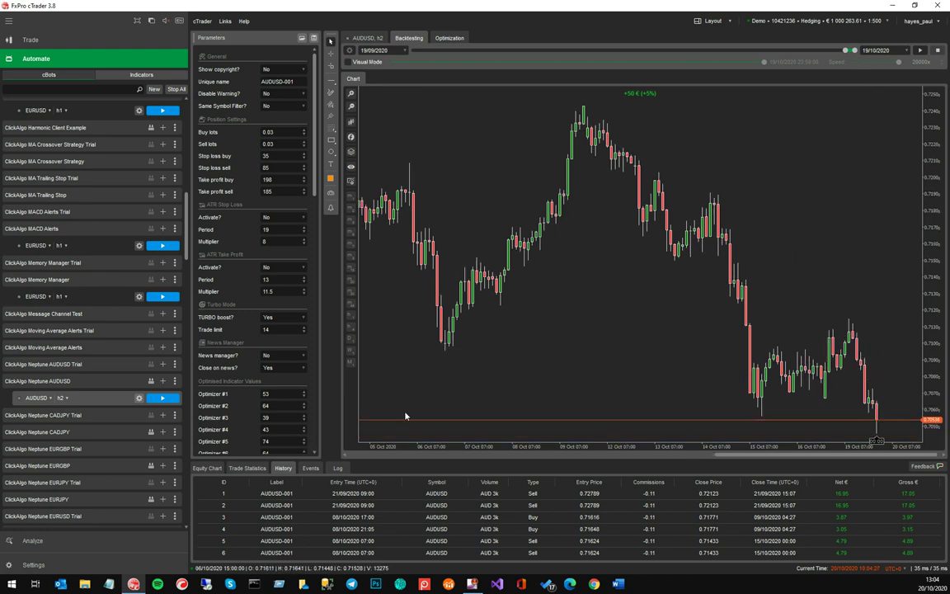
click(248, 467)
drag(525, 461, 524, 412)
click(208, 419)
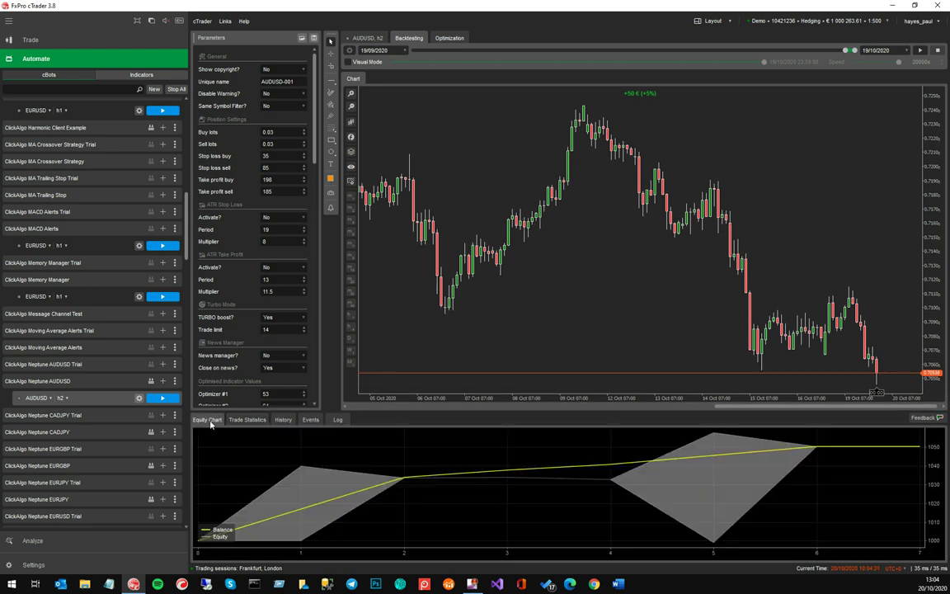
click(348, 62)
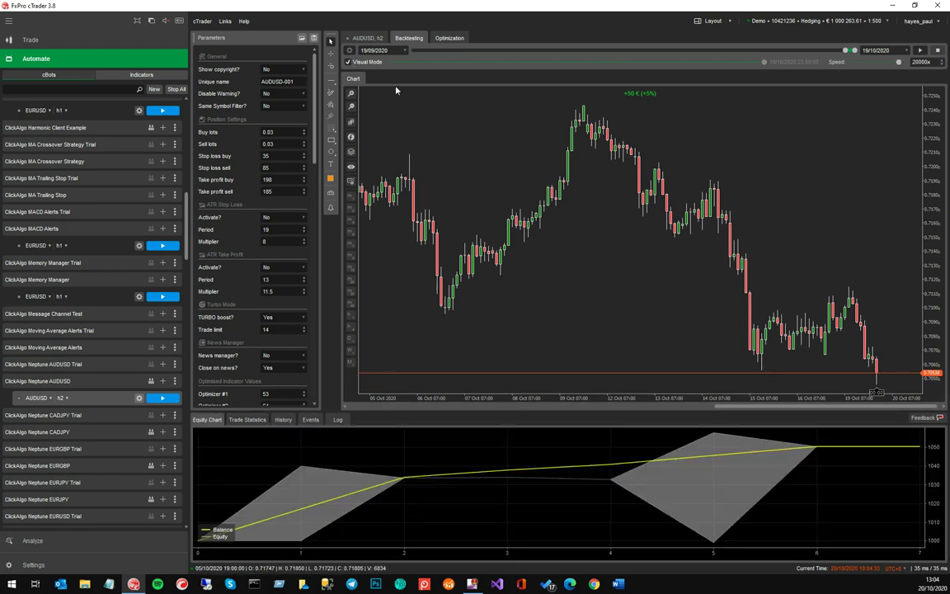
click(920, 51)
- List the six closed AUDUSD trades in the History tab during the visual replay
click(361, 419)
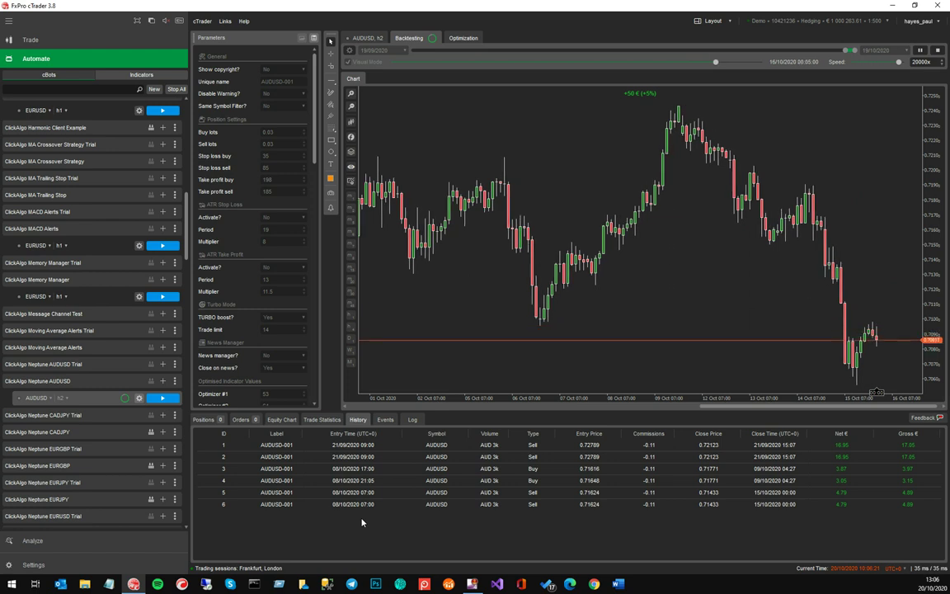
- Show the Harmonic Patterns indicator on the EURUSD h1 chart, pan it, then reveal the desktop
click(142, 76)
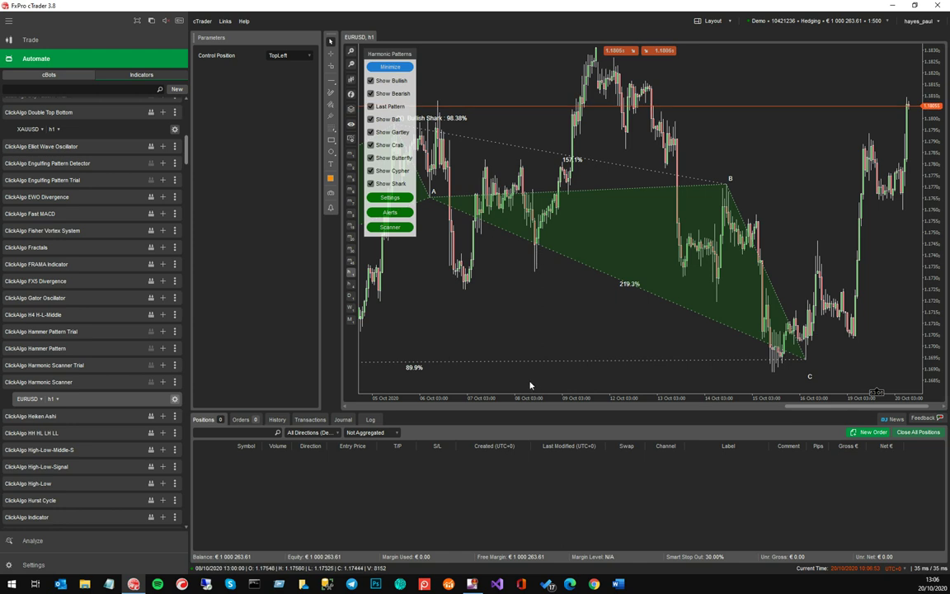
scroll(617, 262, down, 2)
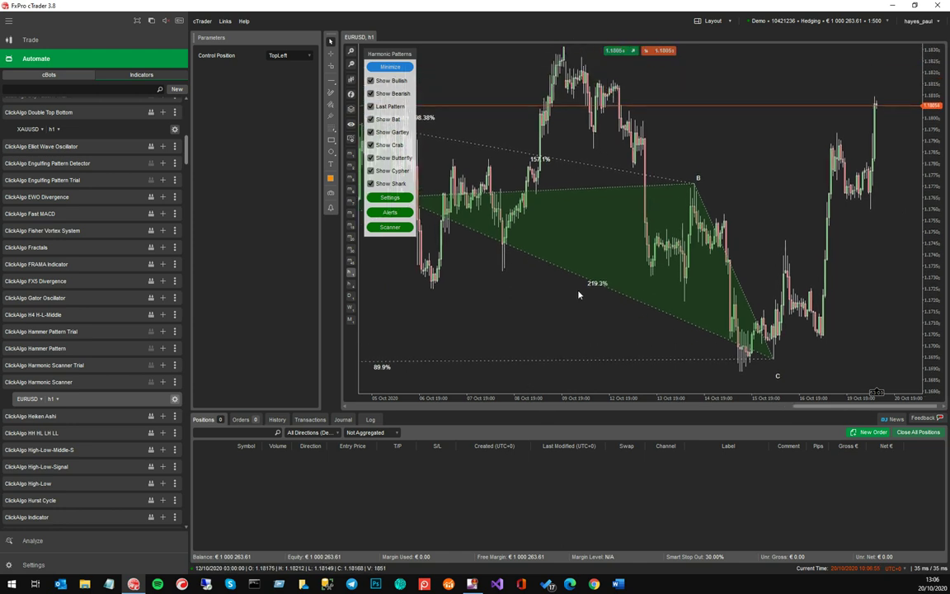
drag(578, 295, 499, 280)
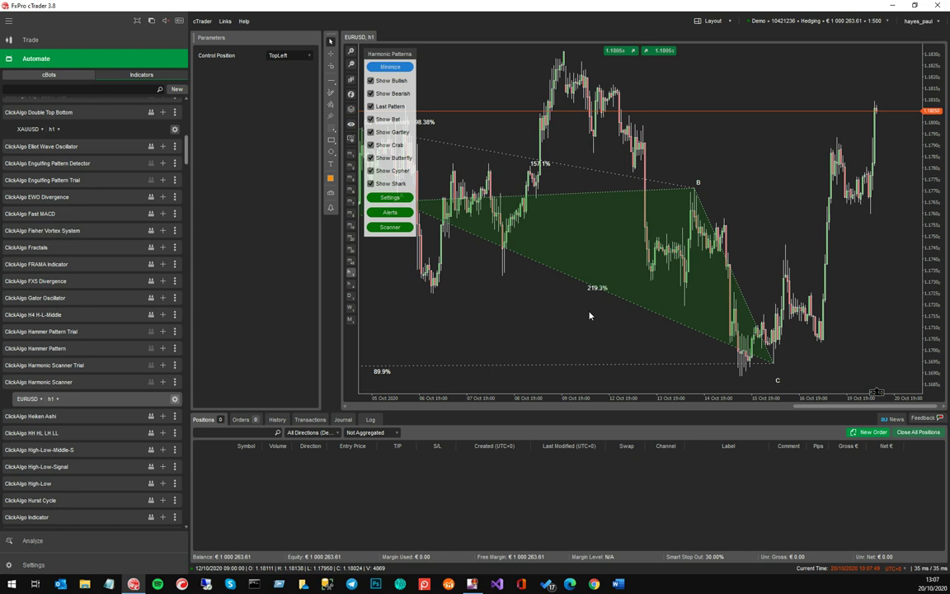
key(super+d)
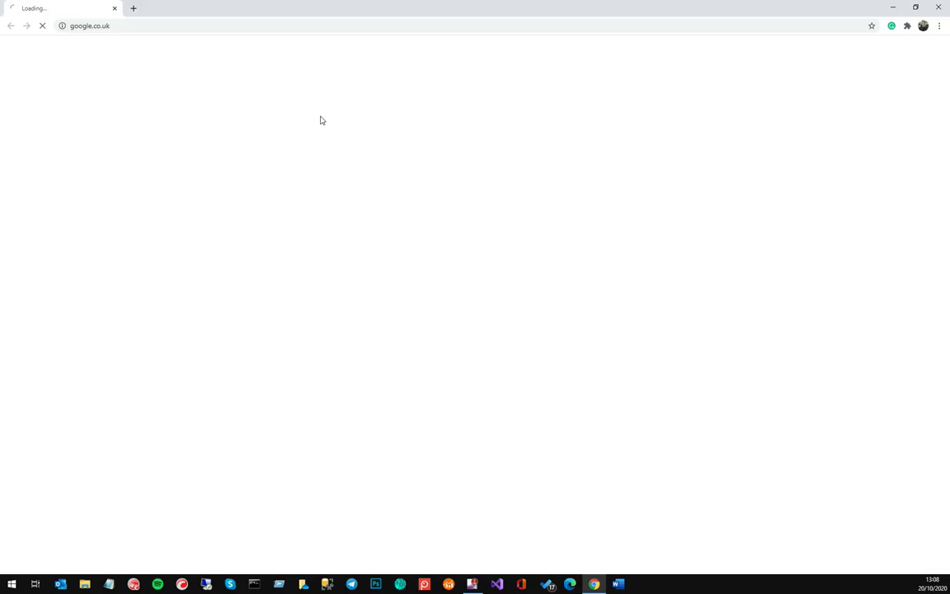
- Go to clickalgo.com and scroll down through the ClickAlgo home page
click(139, 25)
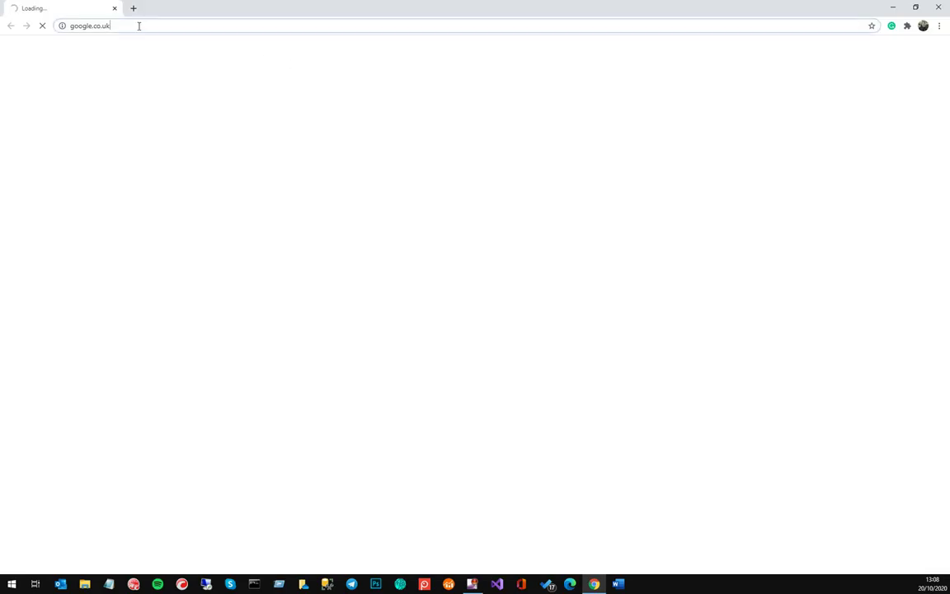
text(clickalgo.com)
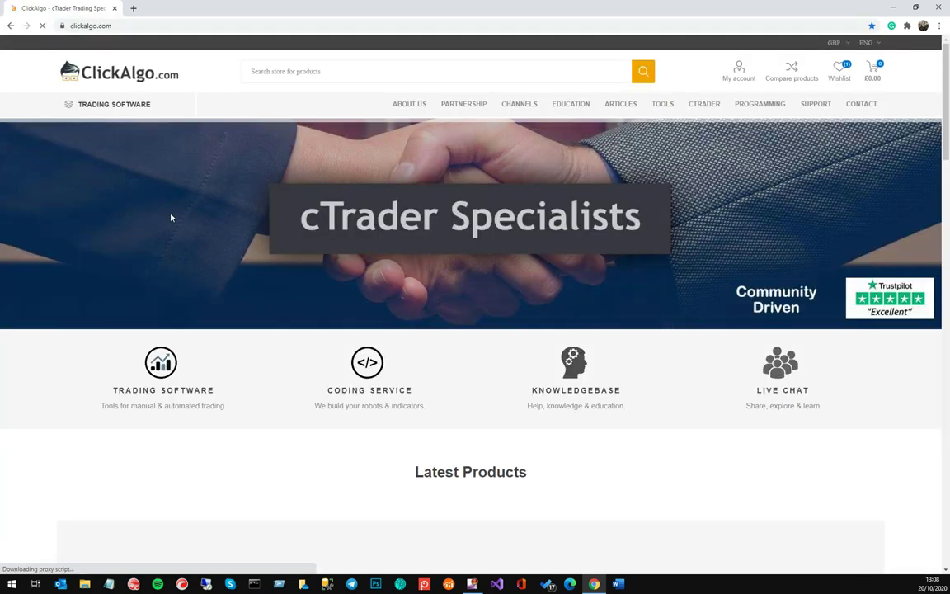
scroll(171, 217, down, 3)
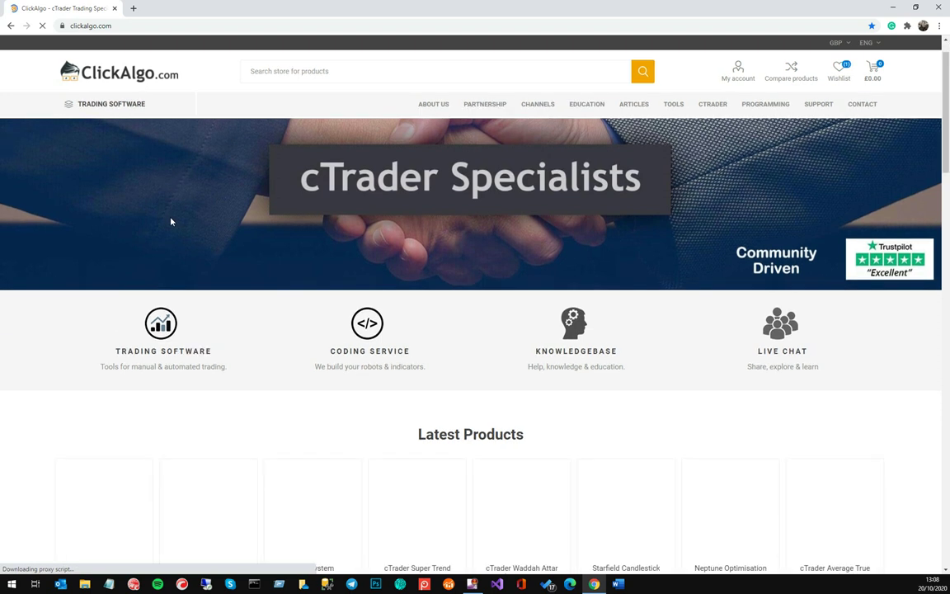
scroll(171, 221, down, 4)
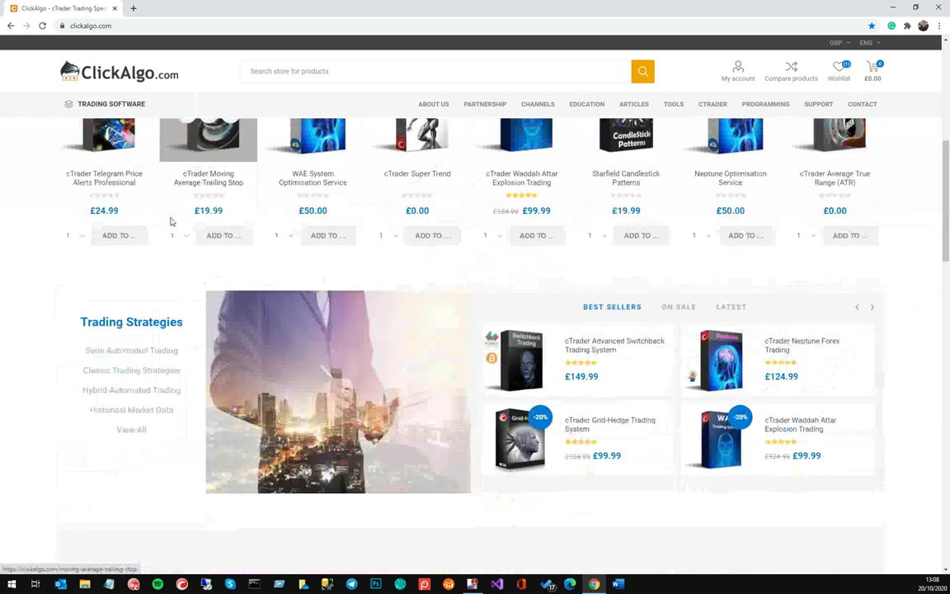
scroll(517, 289, down, 1)
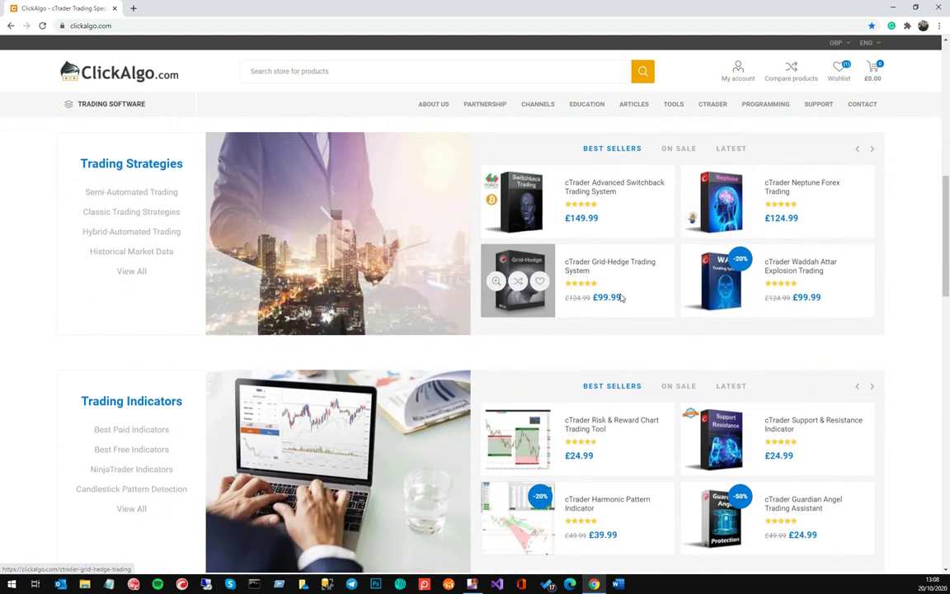
scroll(580, 415, down, 1)
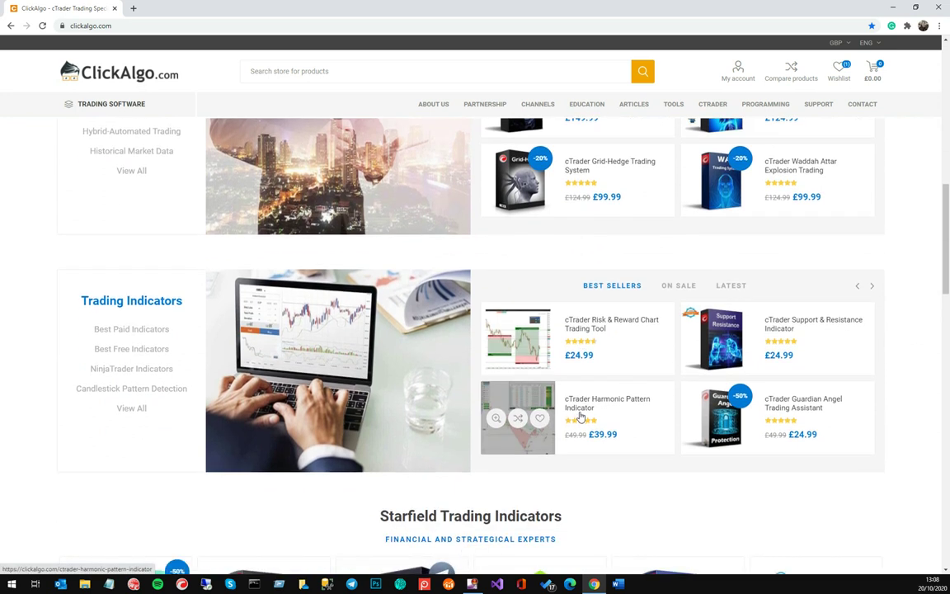
- Open the ClickAlgo YouTube channel from the footer's YouTube icon
scroll(577, 416, down, 1)
scroll(563, 416, up, 2)
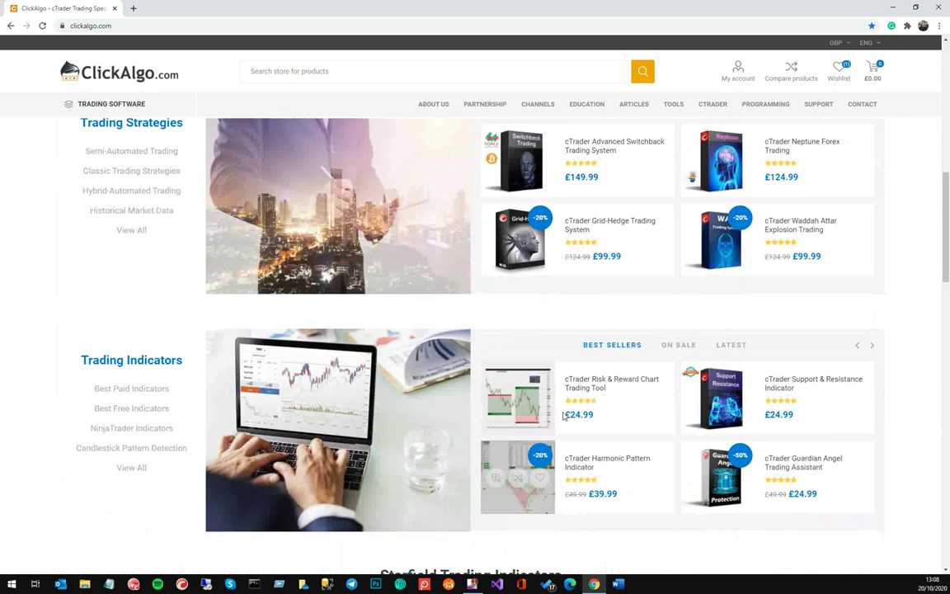
scroll(563, 417, up, 5)
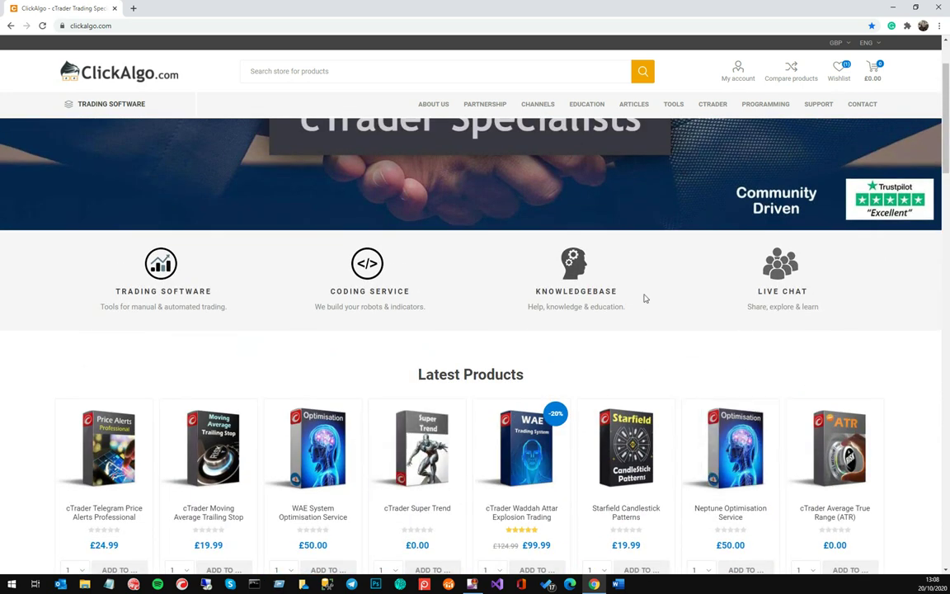
scroll(643, 314, down, 20)
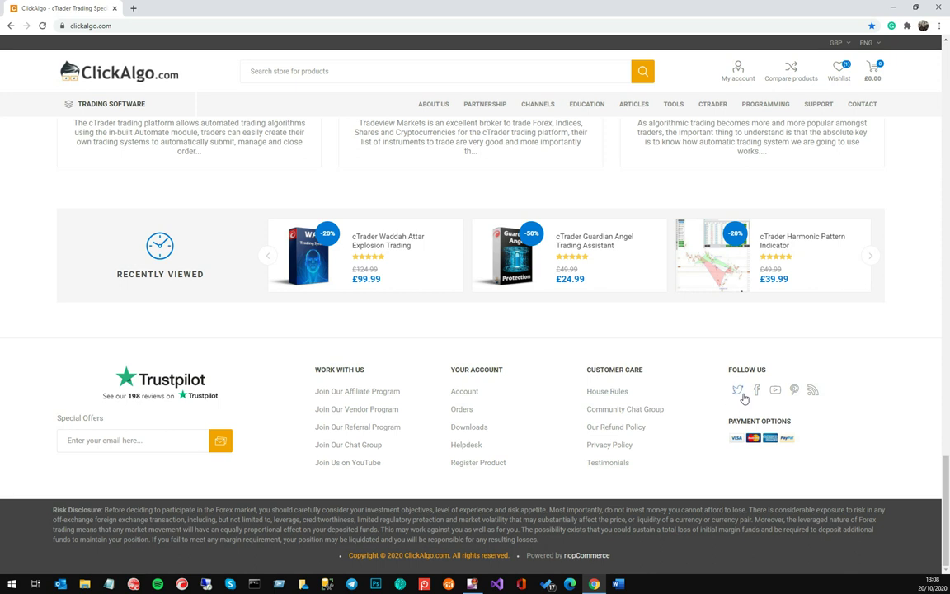
click(775, 391)
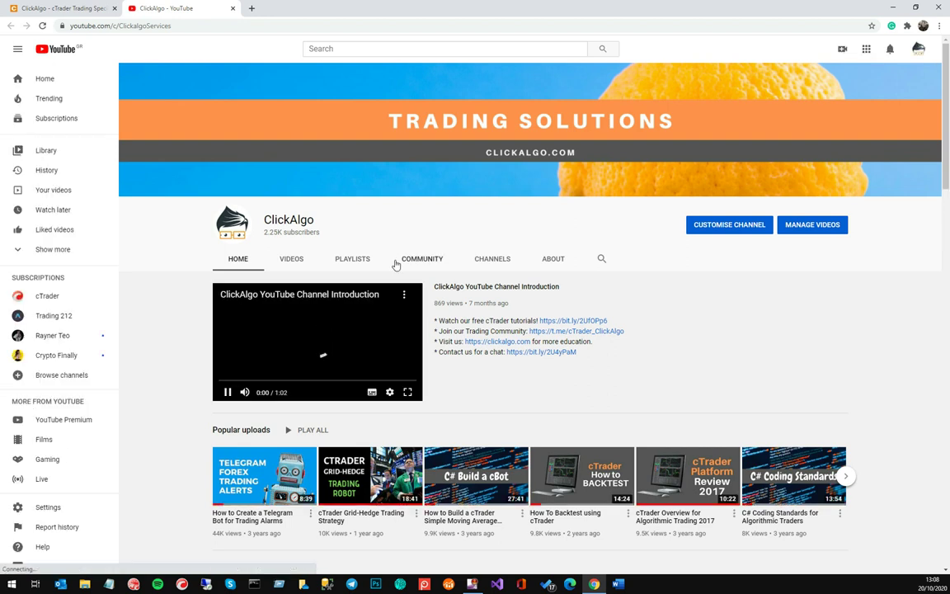
- Pause the channel intro video and browse playlists like cTrader Professional Indicators and Risk Management
click(228, 392)
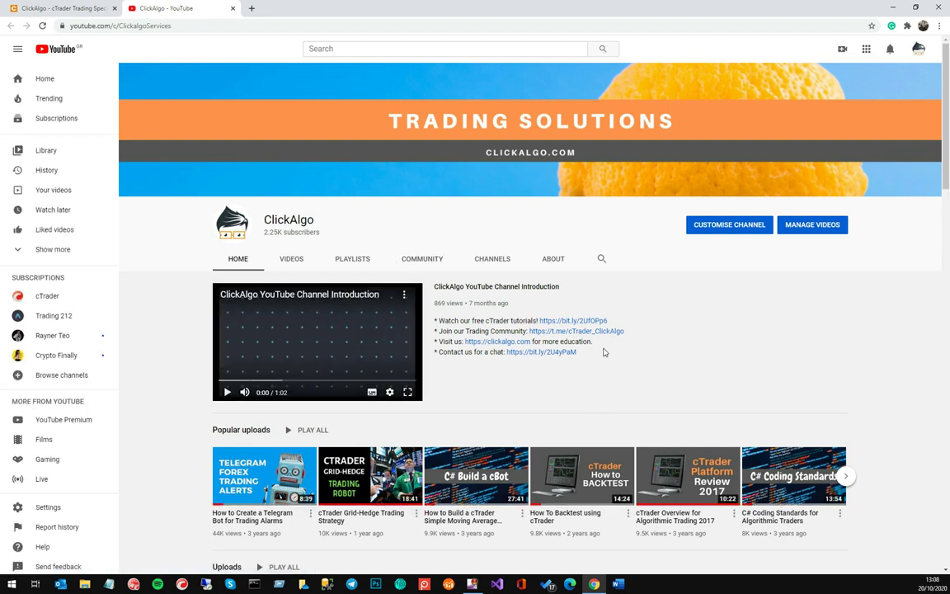
scroll(603, 352, down, 8)
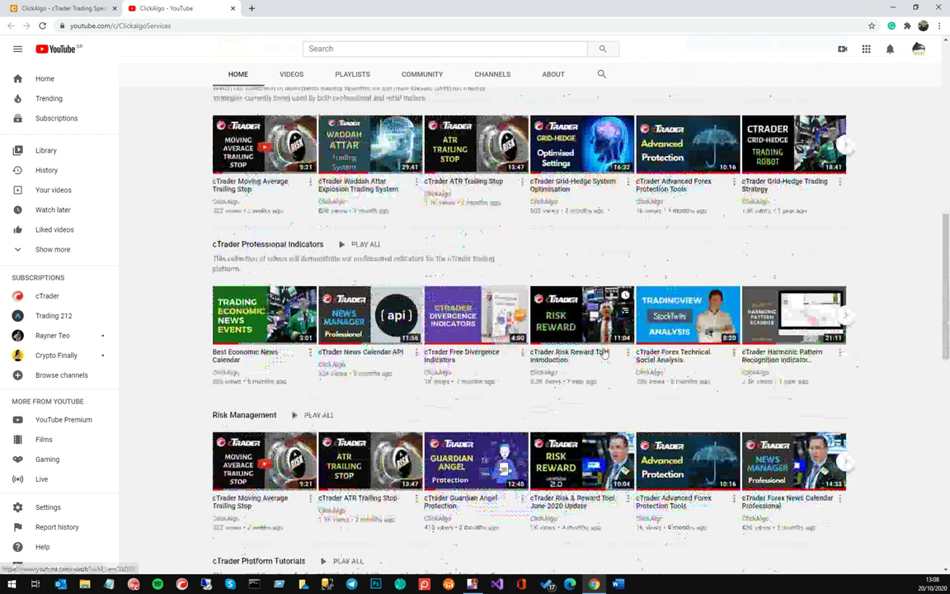
mouse_move(599, 360)
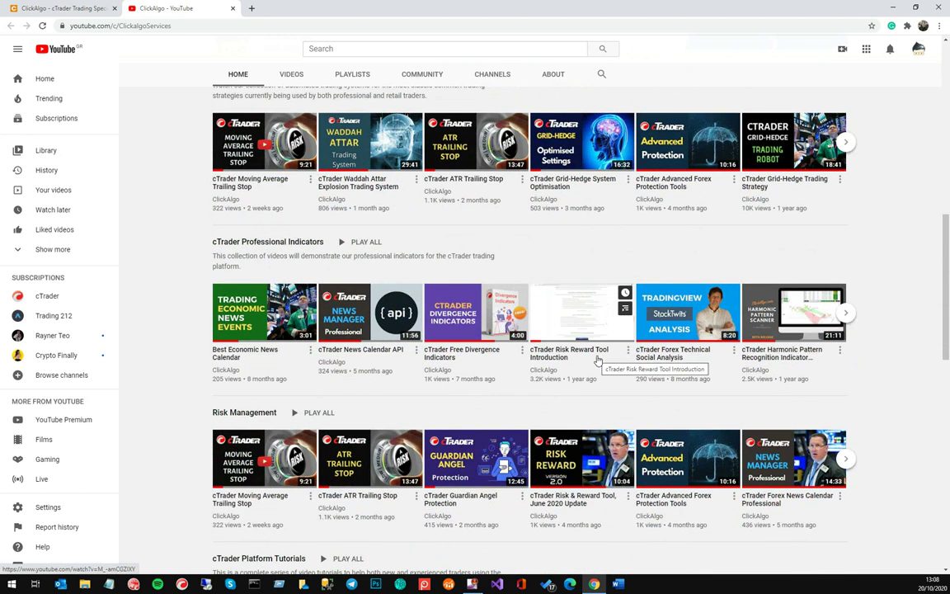
scroll(598, 360, down, 2)
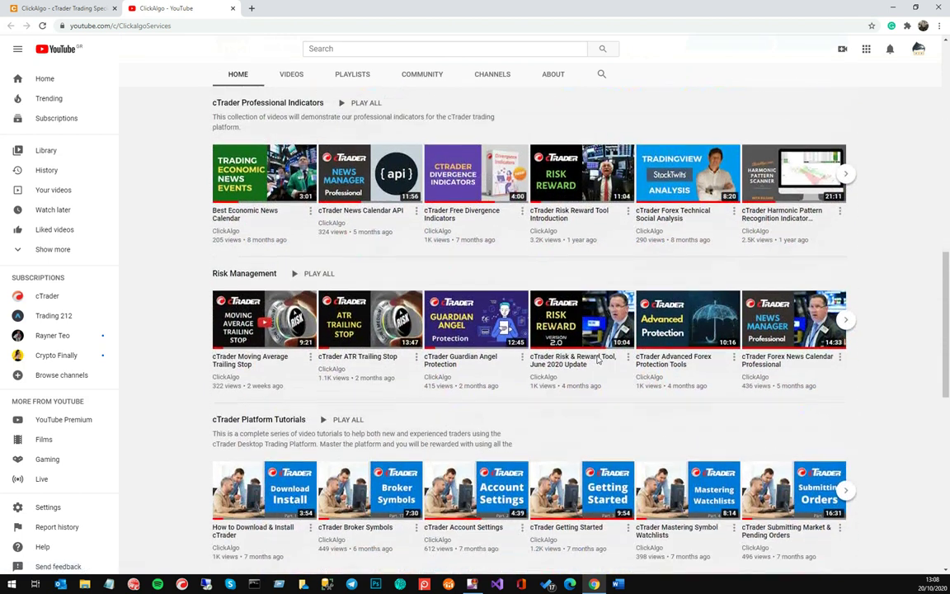
scroll(599, 360, down, 2)
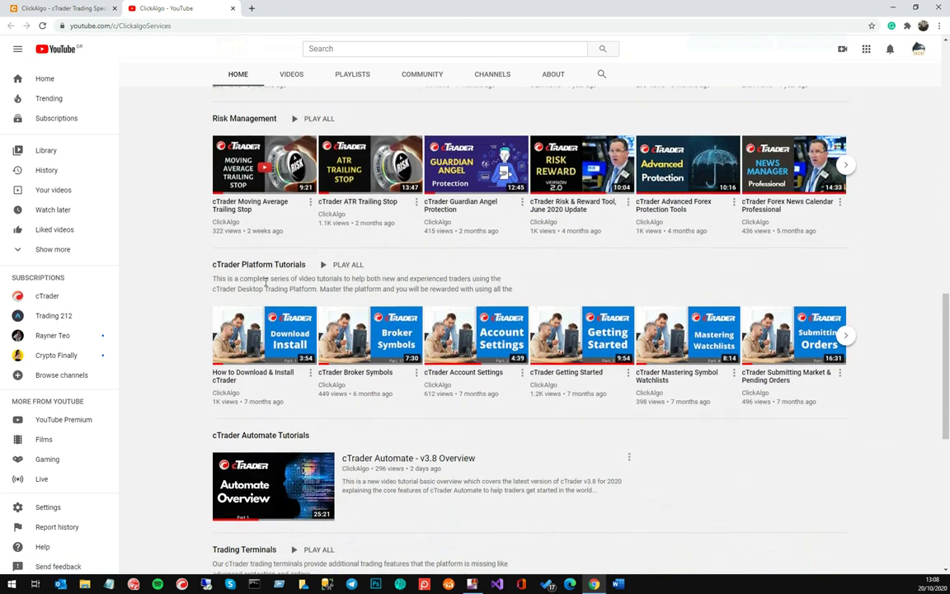
scroll(535, 351, down, 1)
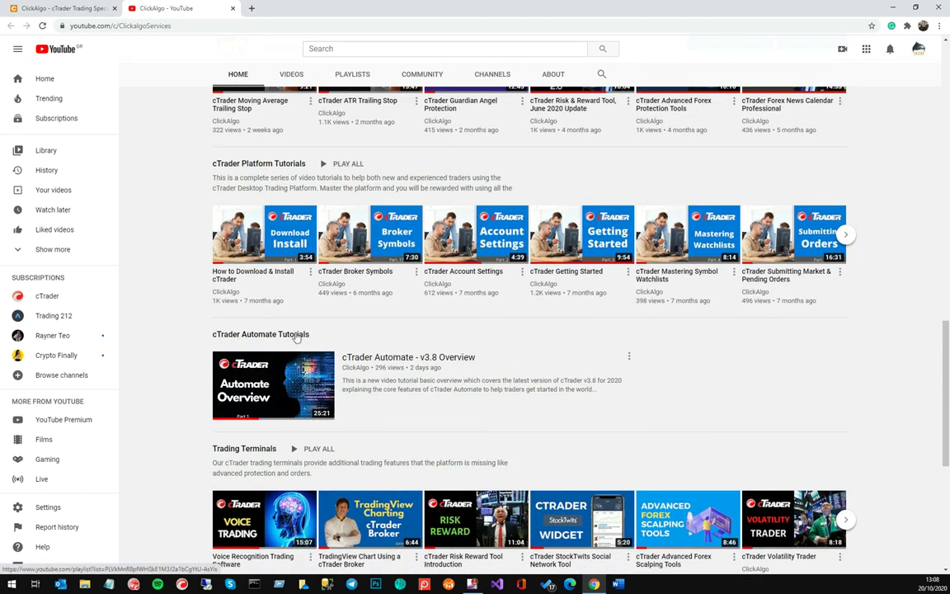
mouse_move(684, 392)
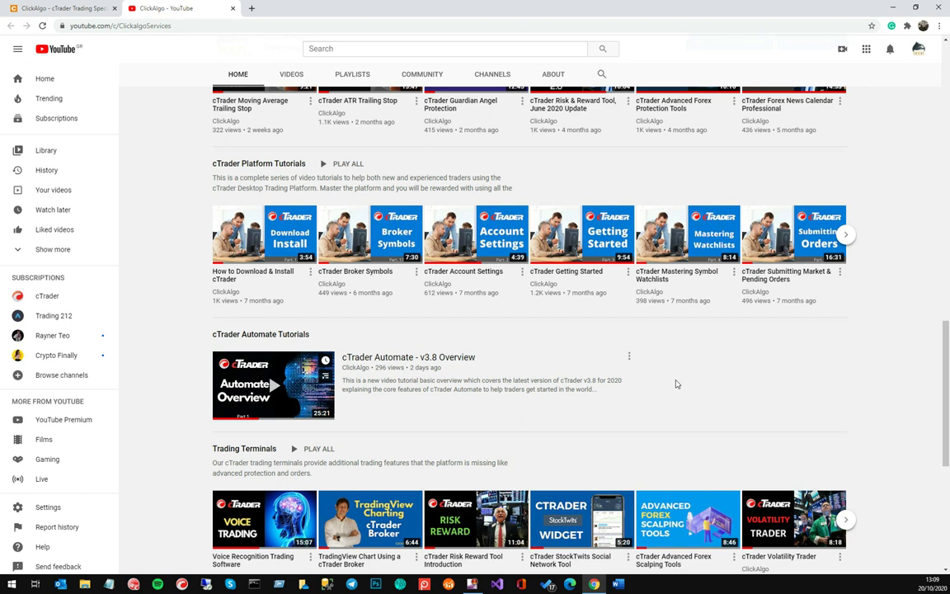
scroll(557, 268, up, 20)
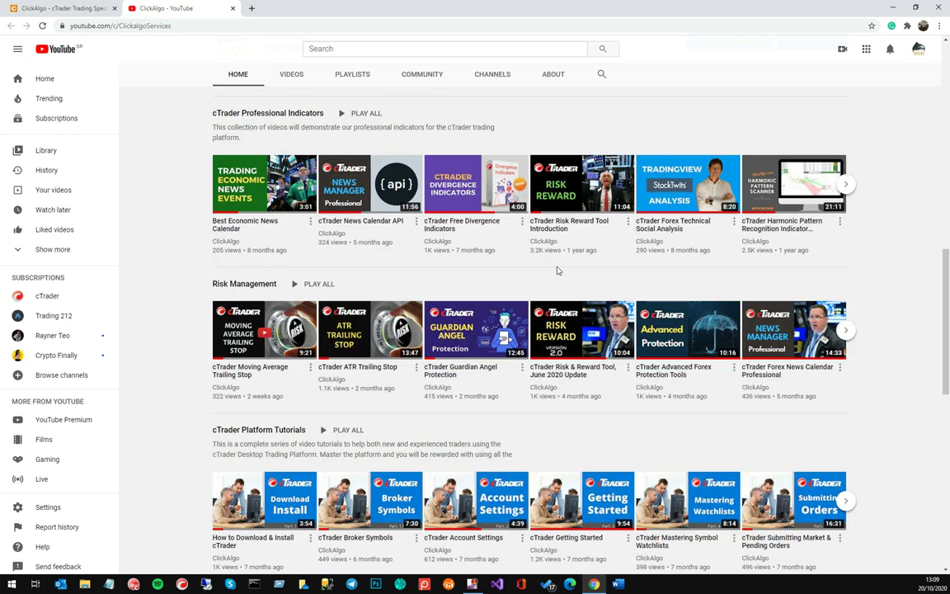